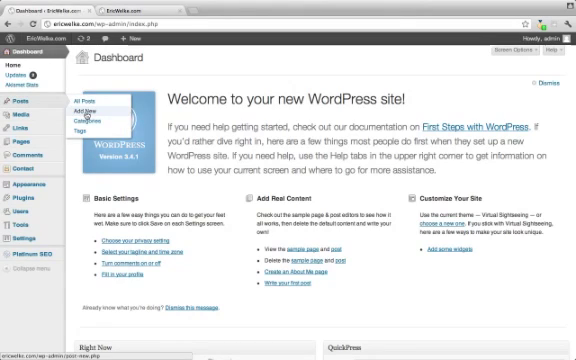
- Start a new WordPress post from Posts > Add New
left_click(86, 111)
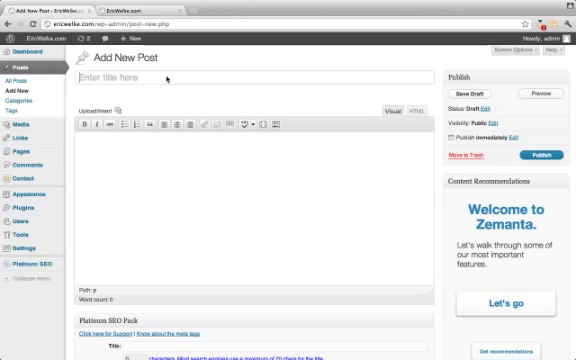
type("Sample Post")
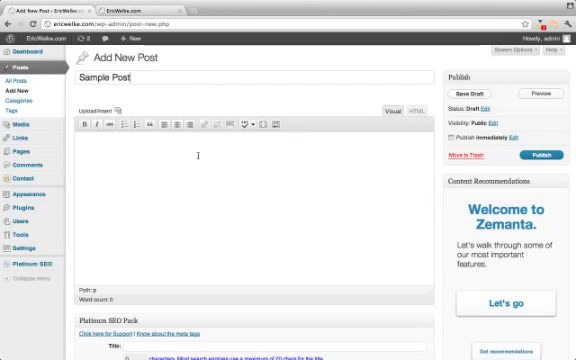
type("Sample")
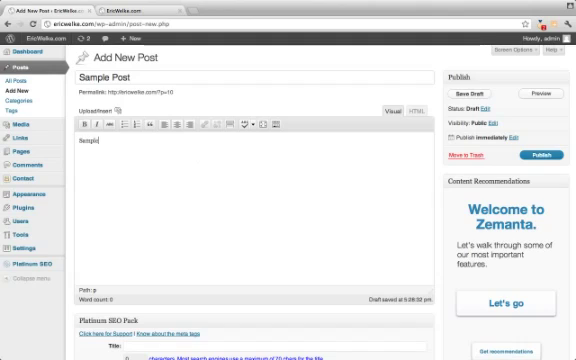
type(" text")
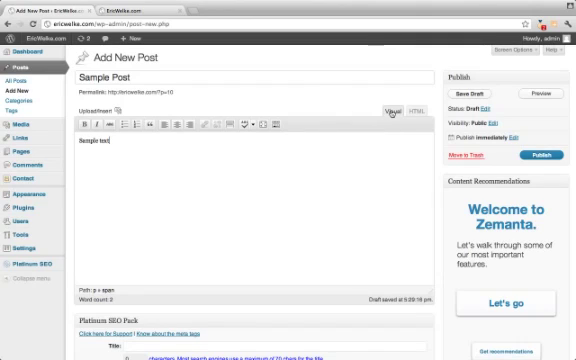
- Show the Kitchen Sink toolbar row and glance at the Paragraph format list
left_click(277, 124)
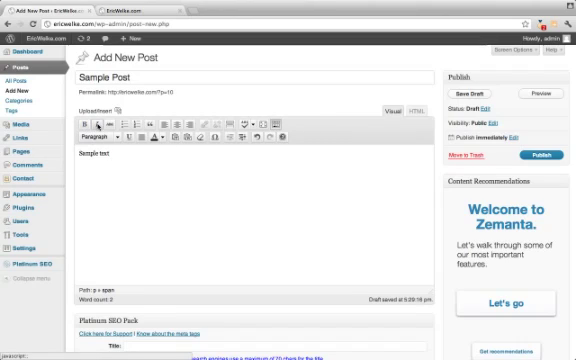
left_click(117, 137)
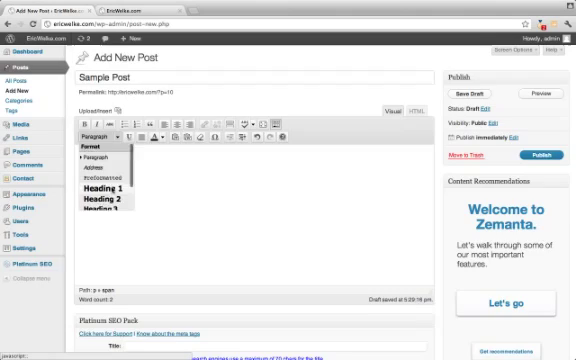
scroll(113, 170, "down", 3)
scroll(113, 186, "up", 2)
left_click(152, 173)
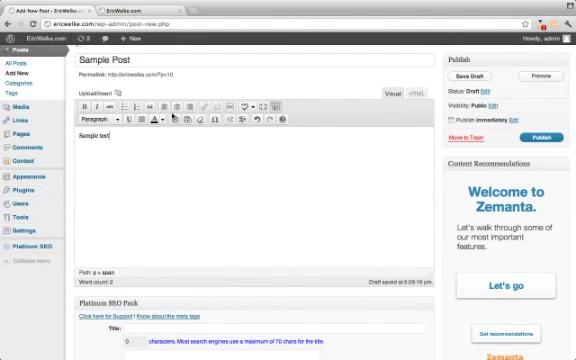
- Check the body's HTML source, return to Visual, and publish 'Sample Post'
left_click(417, 93)
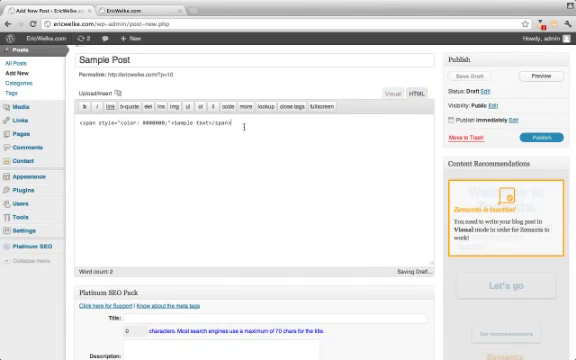
triple_click(186, 123)
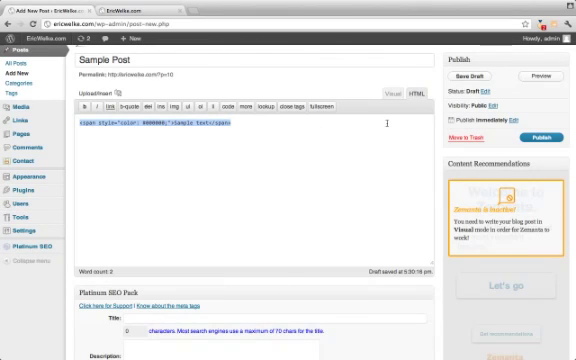
left_click(392, 93)
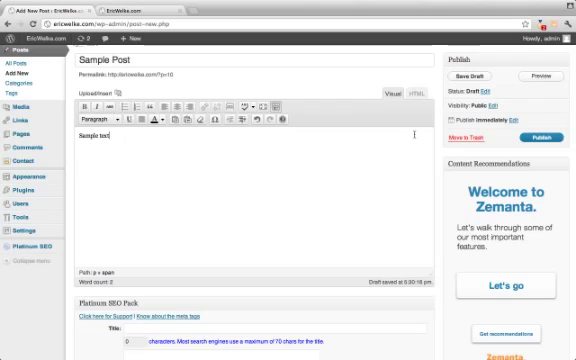
left_click(541, 137)
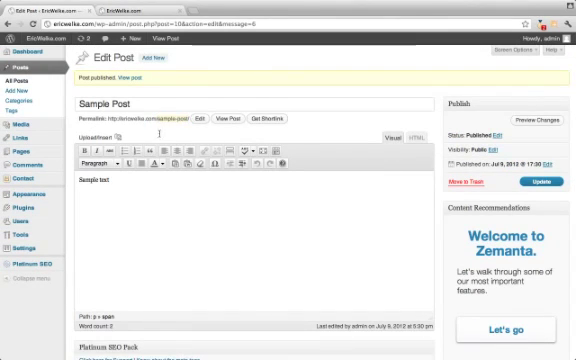
- View the published 'Sample Post' on the live site
left_click(229, 118)
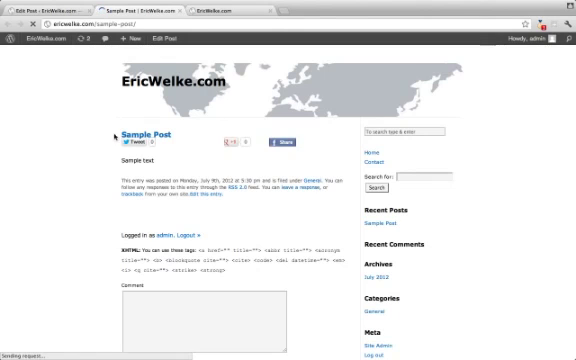
scroll(83, 214, "down", 3)
scroll(83, 214, "up", 3)
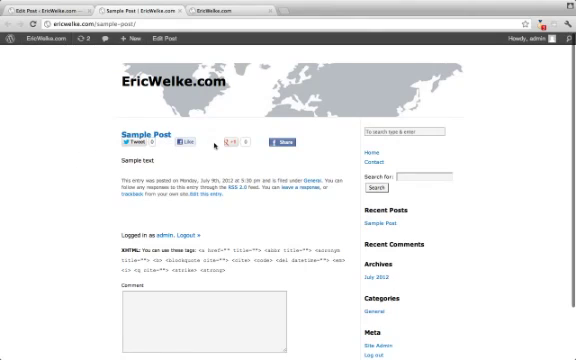
scroll(87, 226, "down", 3)
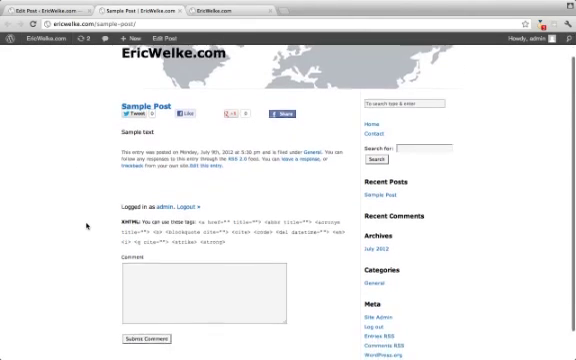